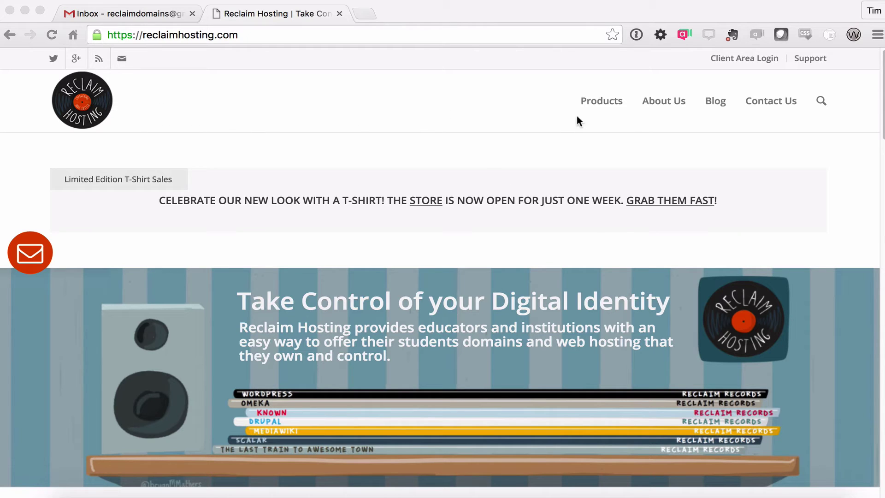
Go from the home page's Sign Up to the Shared Hosting plans, closing the contact panel
scroll(533, 233, down, 5)
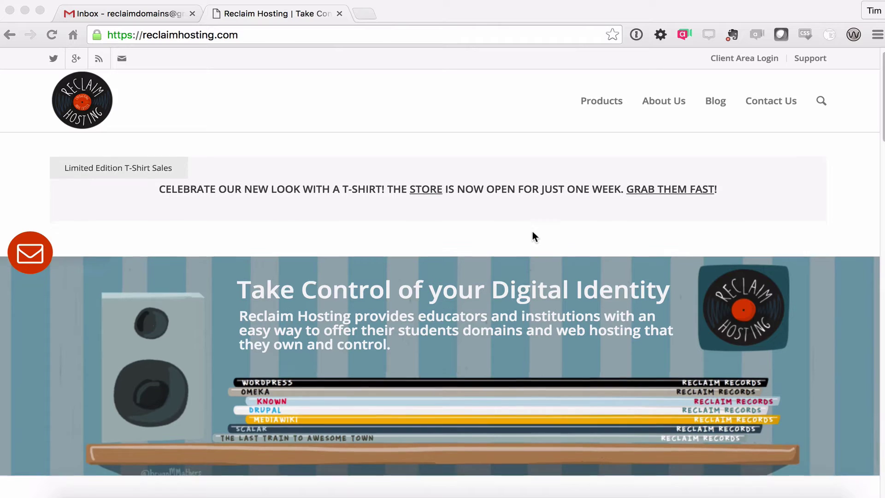
scroll(589, 243, down, 1)
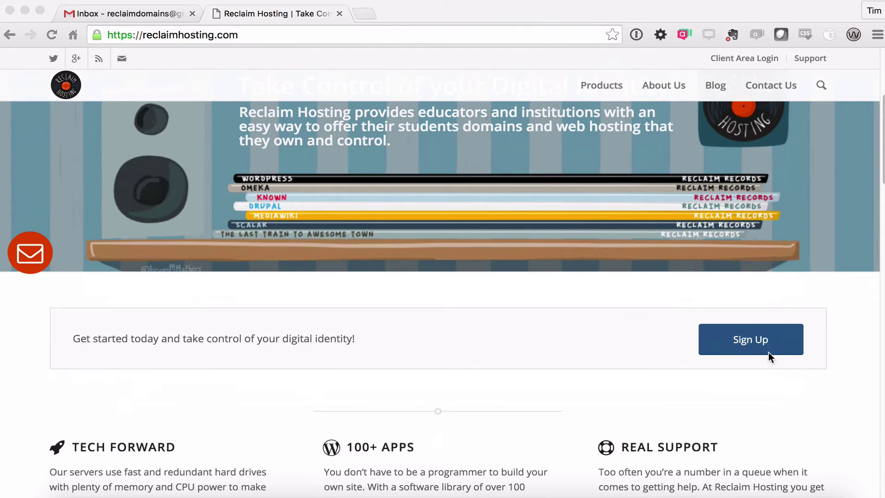
click(747, 347)
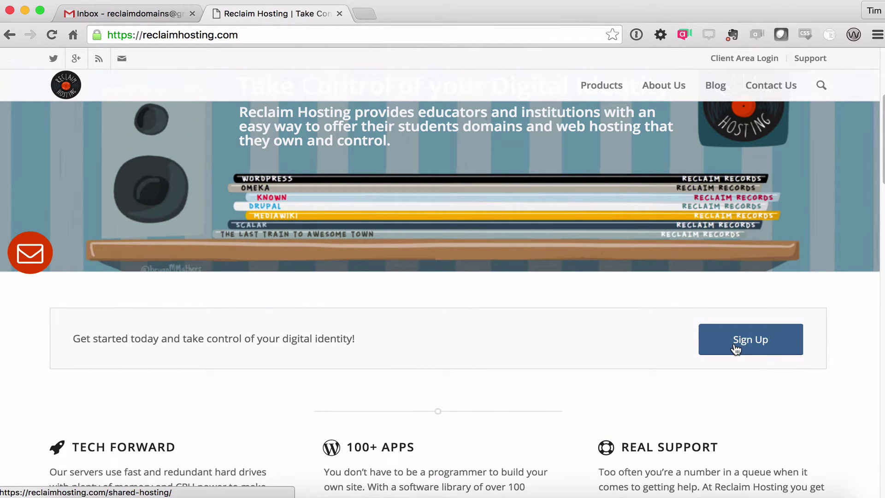
click(736, 349)
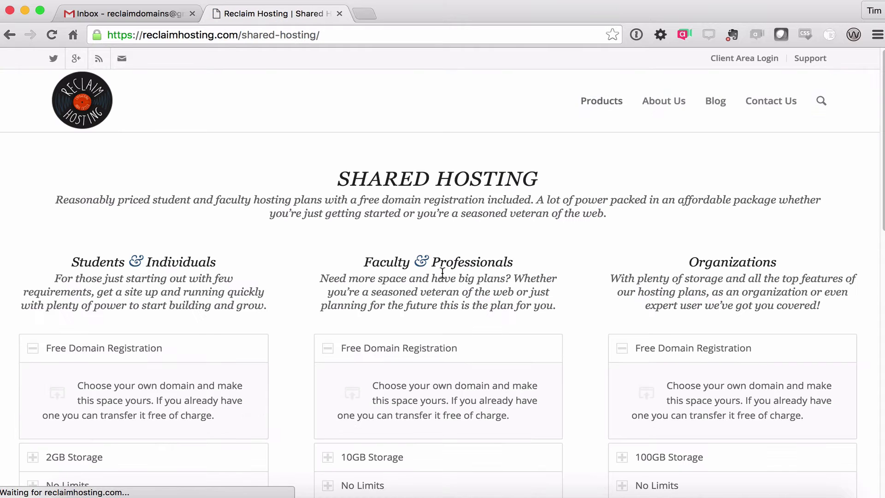
scroll(269, 217, down, 1)
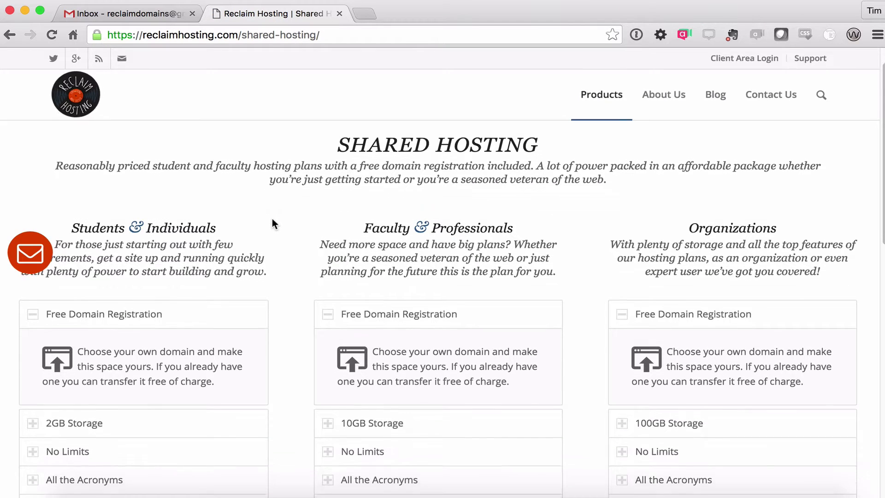
scroll(271, 220, down, 3)
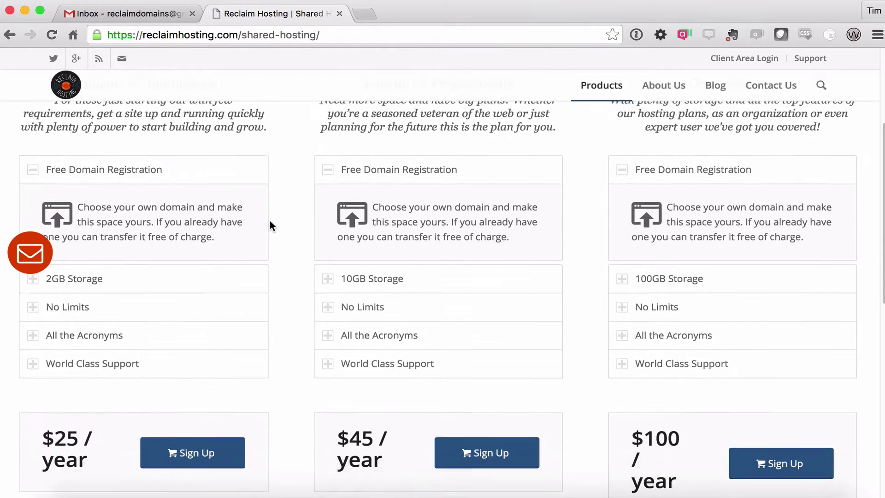
scroll(270, 220, up, 1)
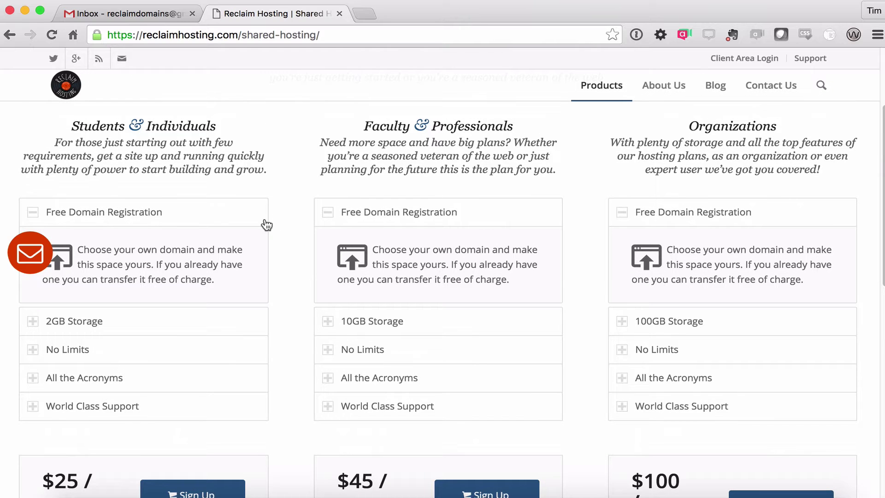
scroll(267, 224, down, 1)
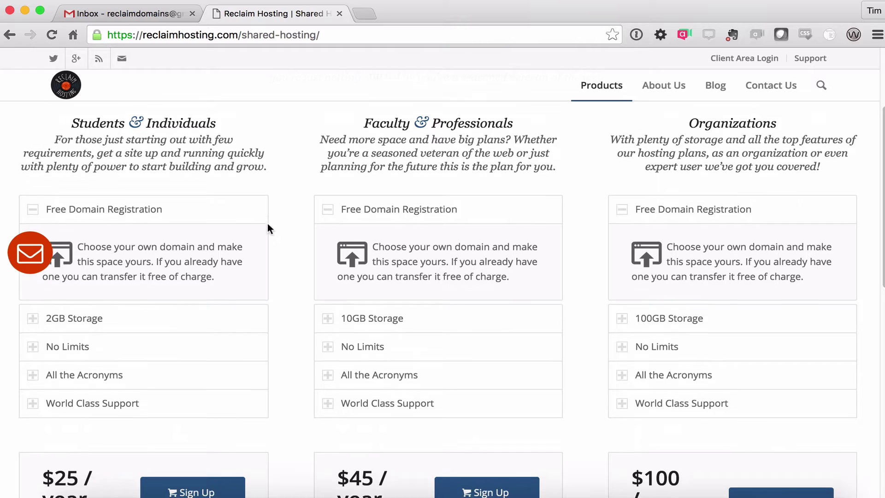
scroll(270, 227, up, 1)
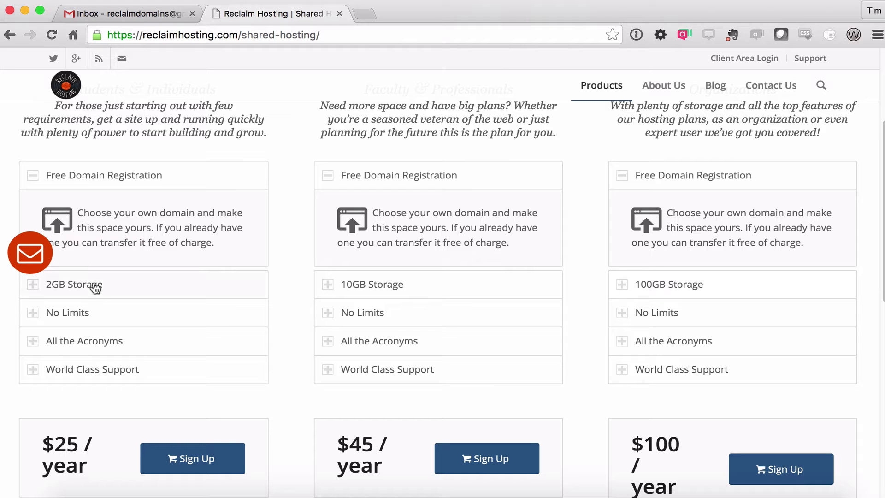
scroll(93, 315, down, 1)
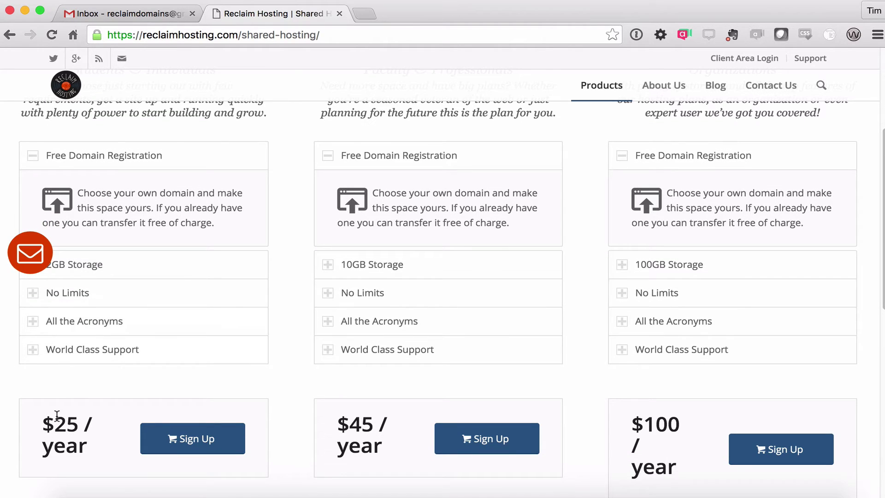
click(31, 253)
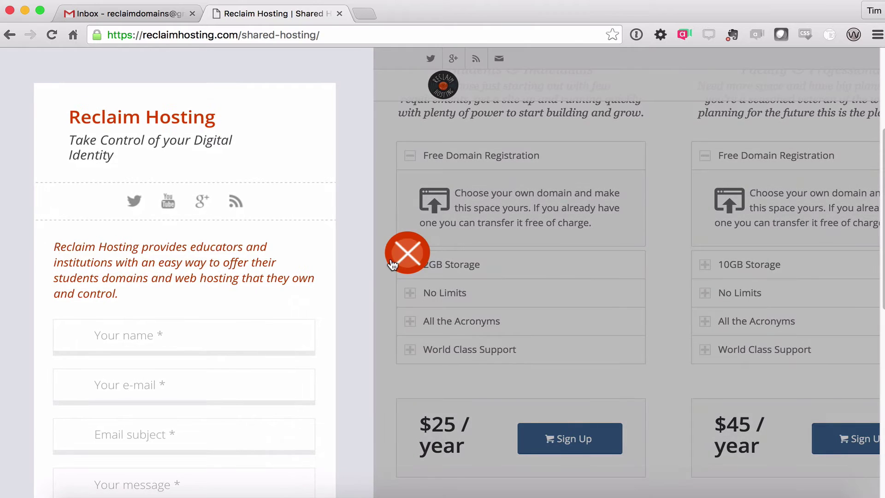
click(407, 253)
scroll(84, 339, down, 1)
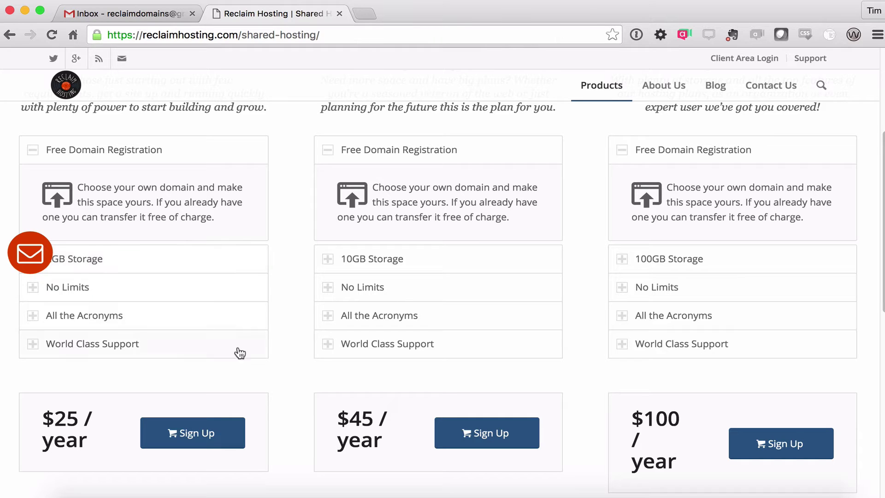
Expand No Limits for the Organizations, Faculty & Professionals and Students & Individuals plans
click(656, 287)
click(380, 288)
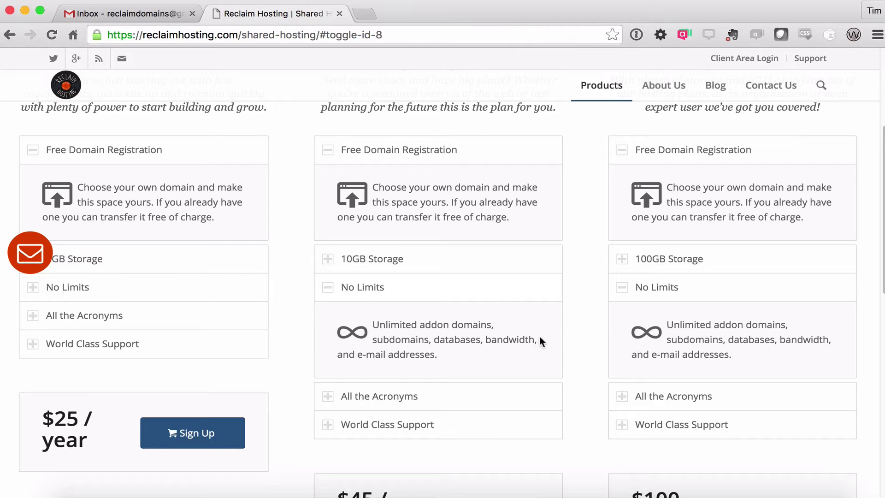
click(93, 281)
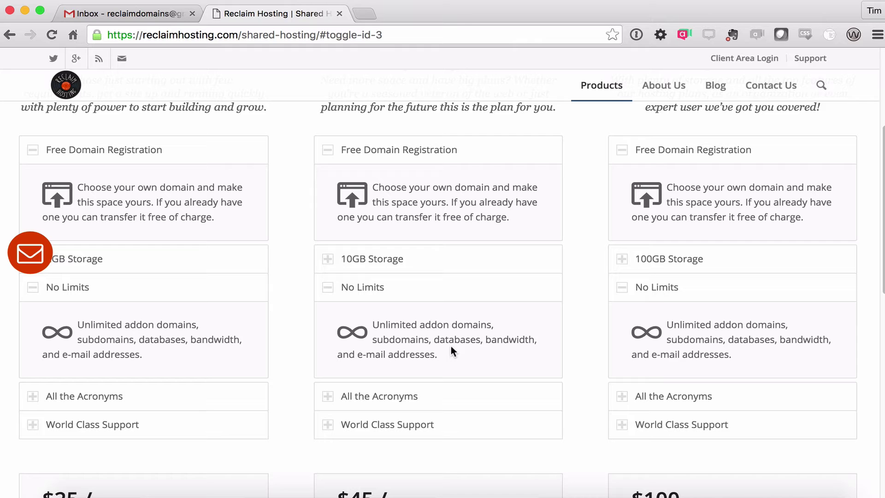
scroll(139, 295, up, 1)
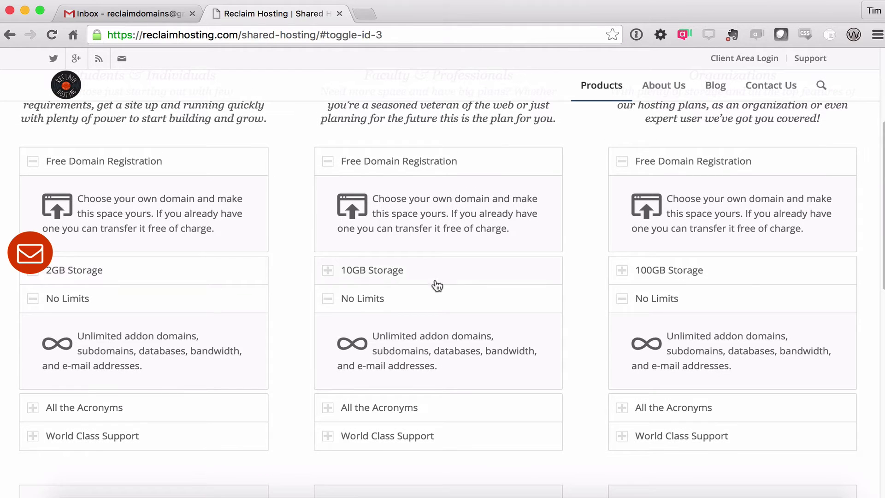
scroll(161, 311, down, 5)
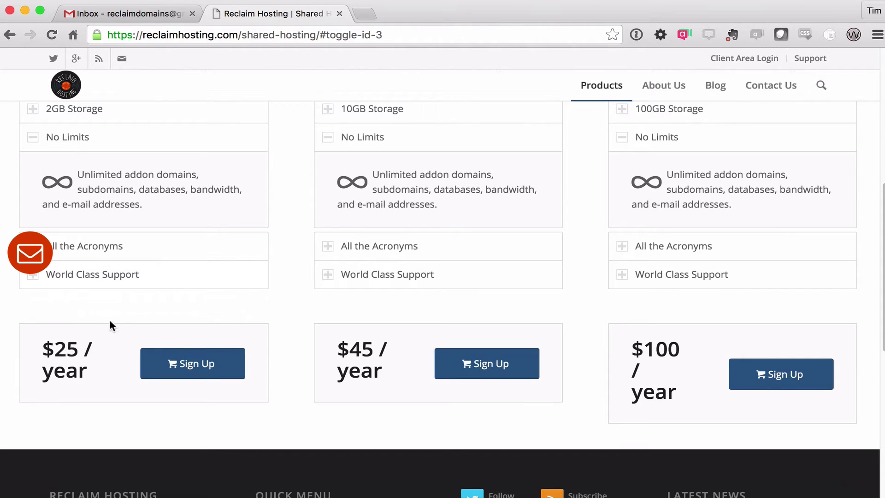
Choose the $25/year plan and enter the desired domain name, then check the extension list
click(210, 375)
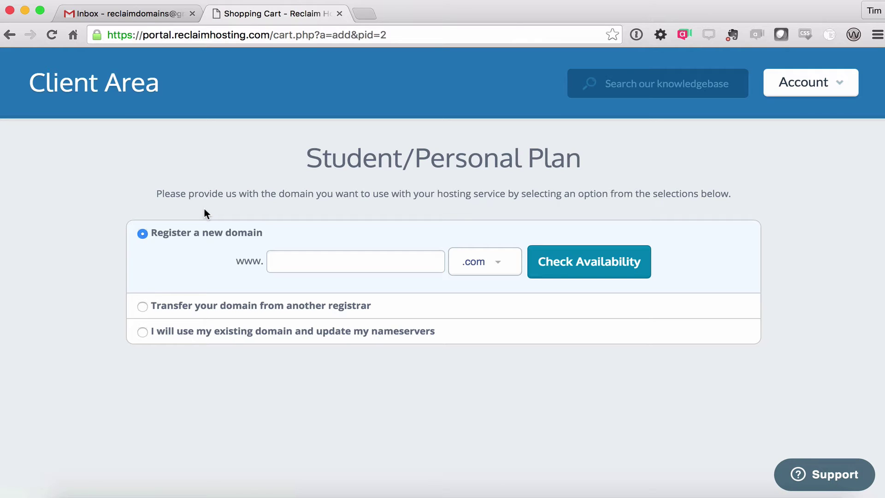
click(317, 259)
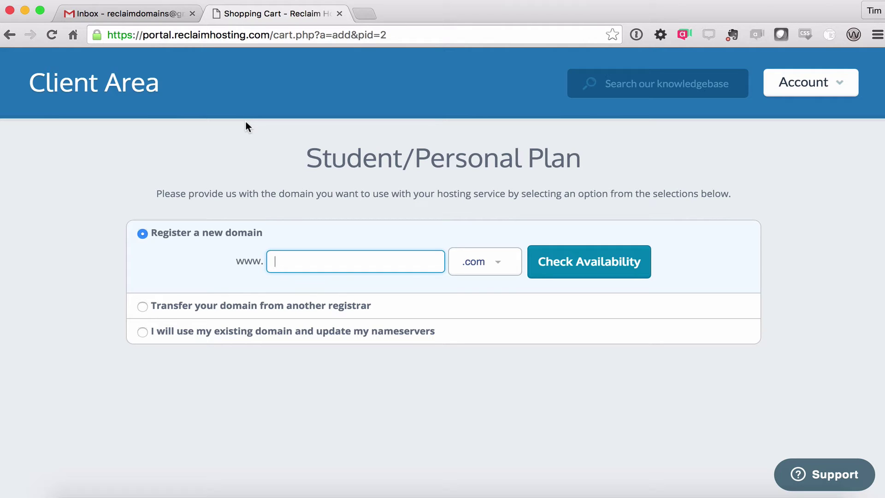
text(timowens)
click(498, 270)
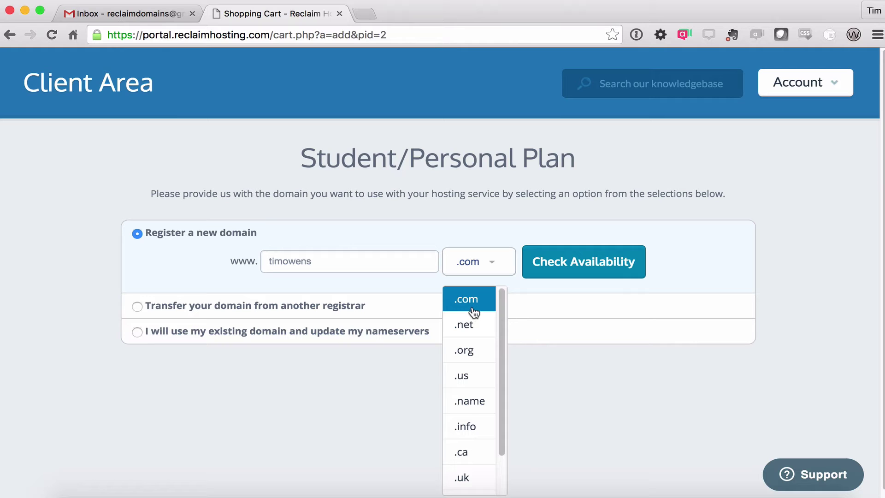
Check the name's .com availability, find it taken, and return to the domain form
mouse_move(501, 331)
mouse_down()
mouse_move(502, 391)
mouse_move(502, 320)
mouse_up()
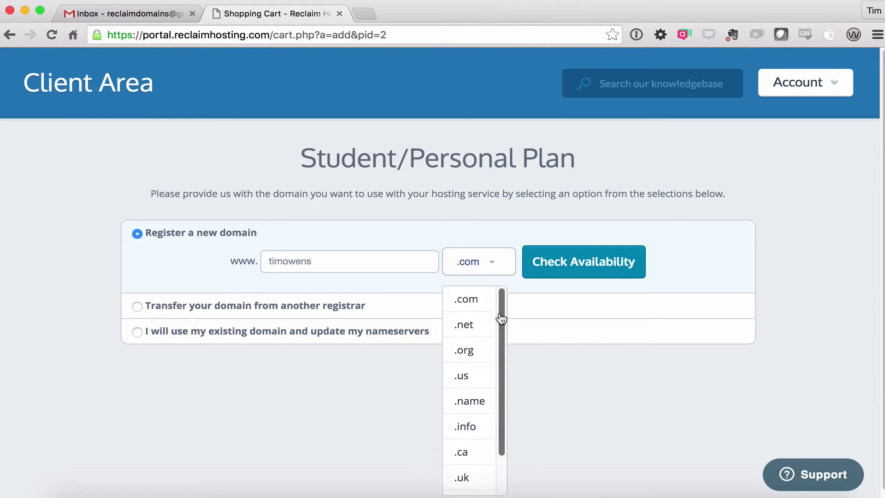
click(449, 295)
click(329, 261)
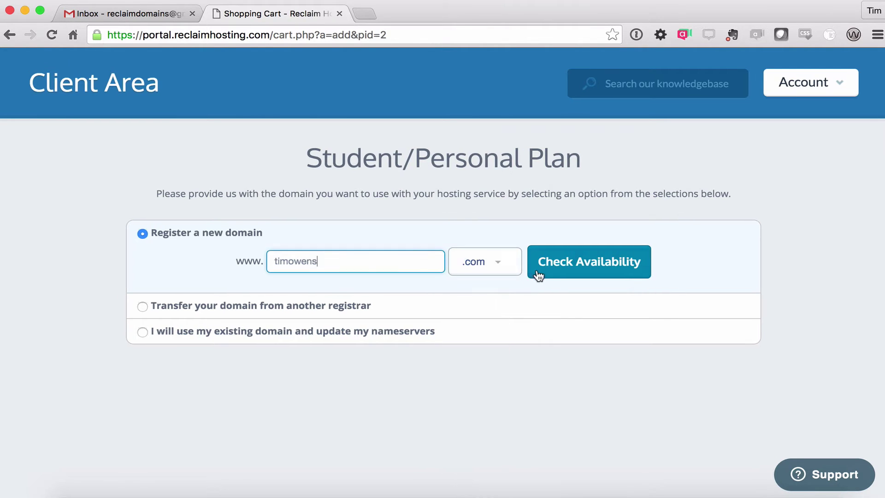
click(591, 270)
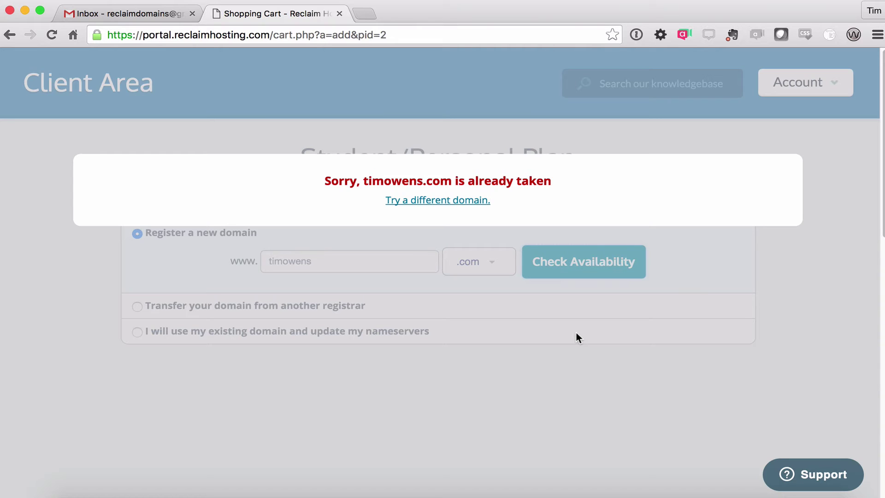
click(430, 201)
click(333, 262)
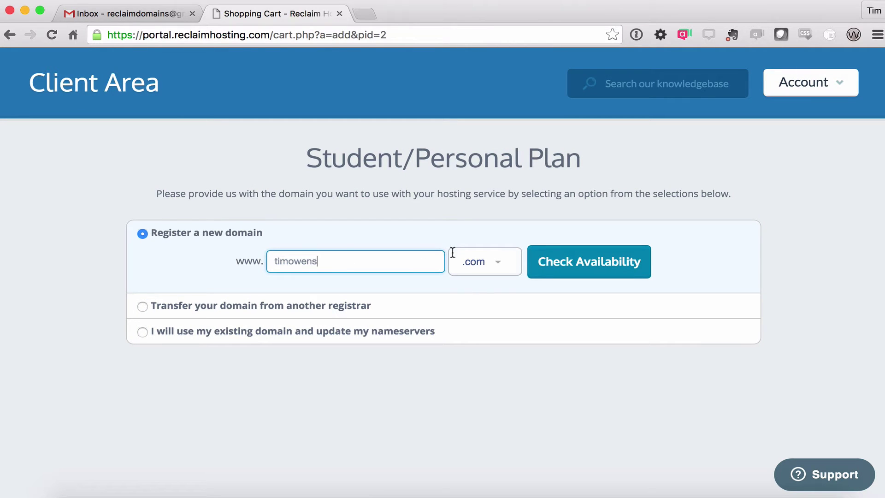
click(494, 262)
Switch to .net, confirm towens.net is available, and continue to its 1-year configuration
click(479, 325)
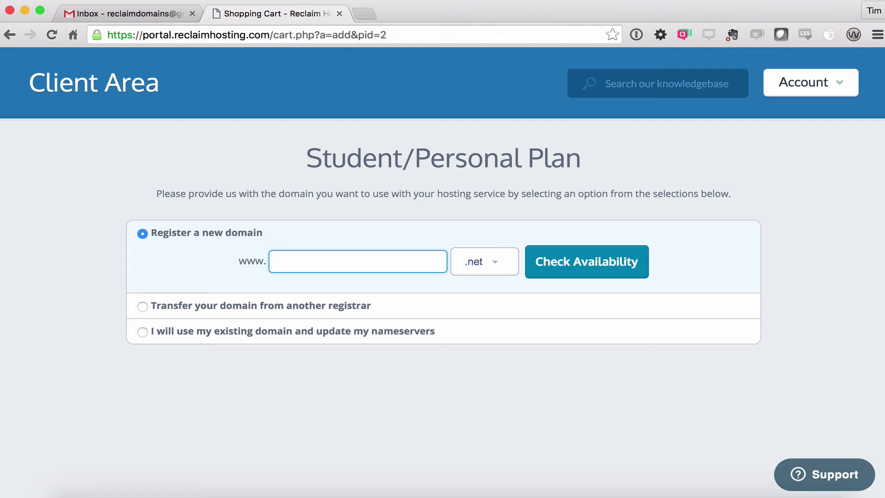
text(towens)
click(584, 253)
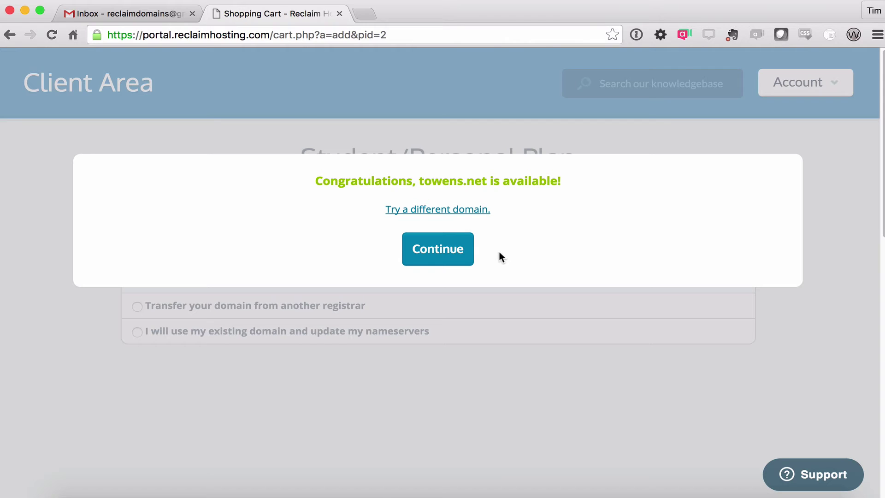
click(443, 253)
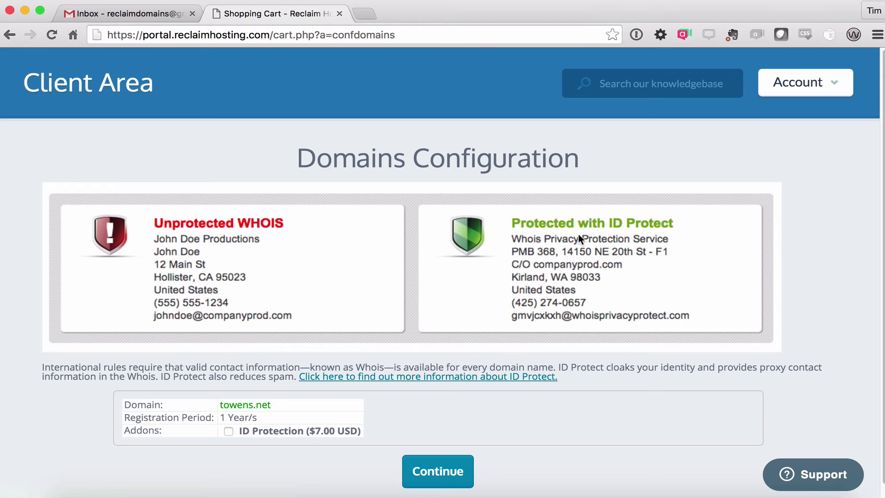
Add ID Protection ($7.00 USD) to the towens.net registration
scroll(578, 249, down, 1)
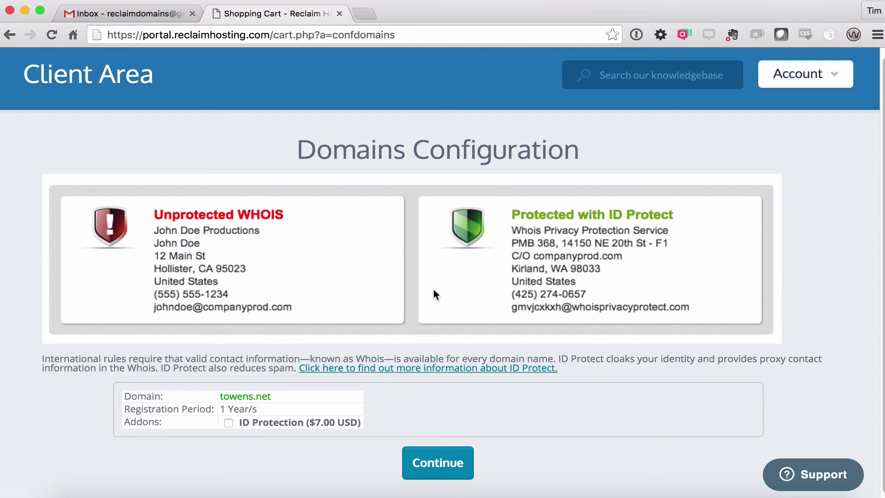
scroll(434, 290, down, 1)
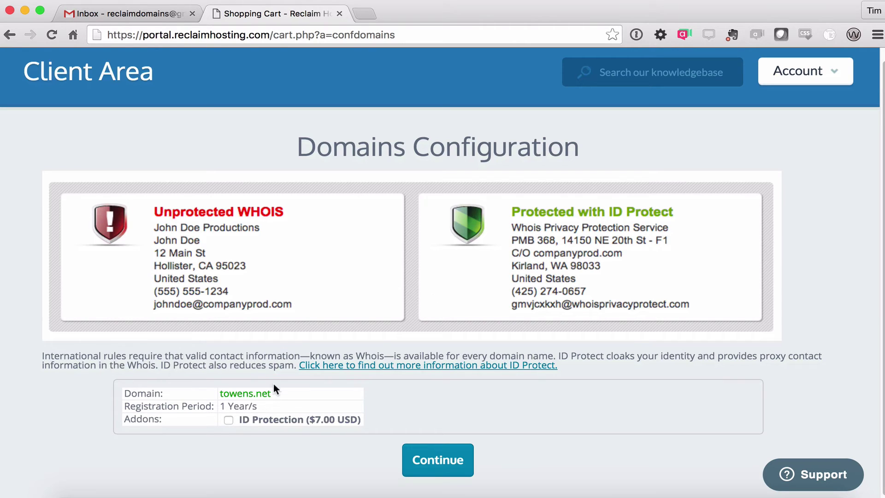
click(229, 420)
click(455, 459)
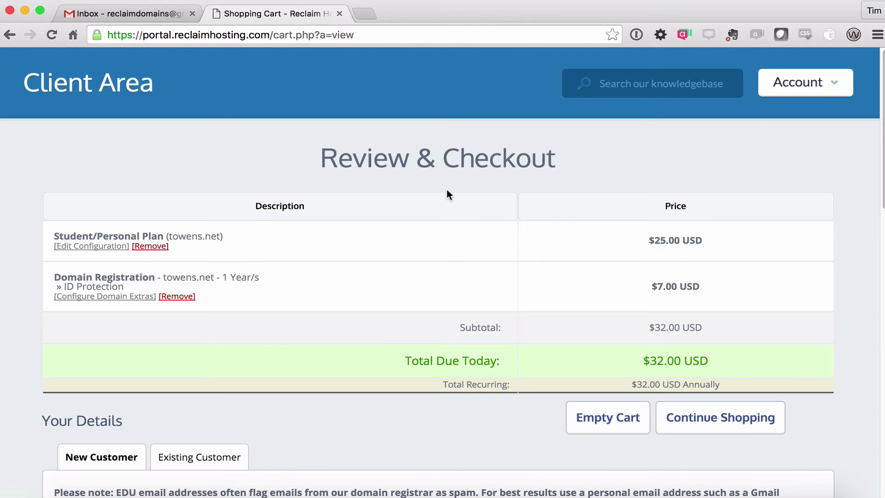
scroll(466, 203, down, 1)
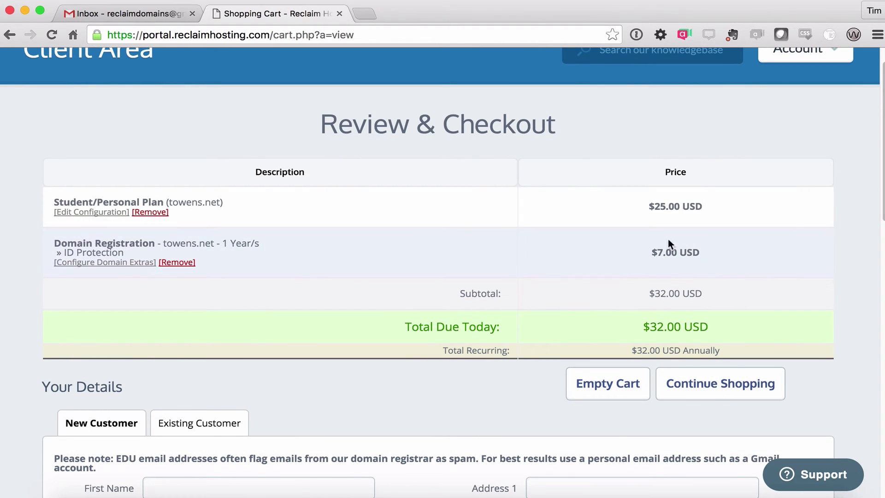
scroll(330, 250, down, 2)
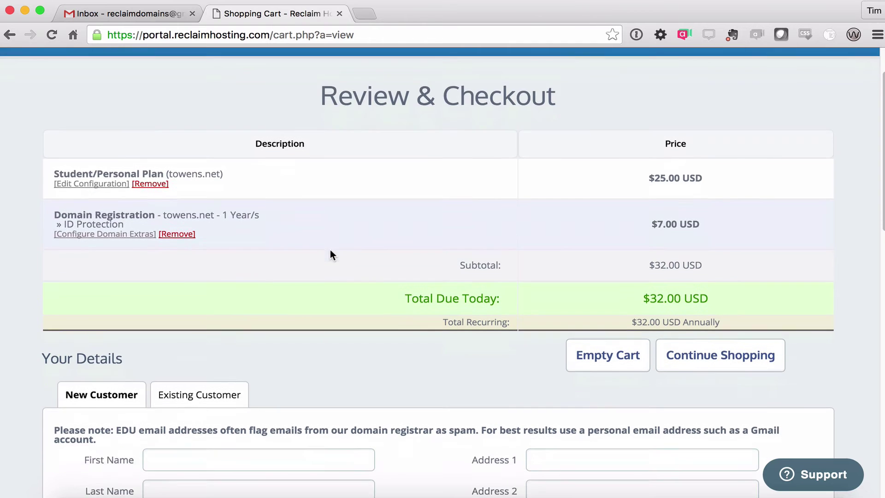
scroll(330, 254, down, 7)
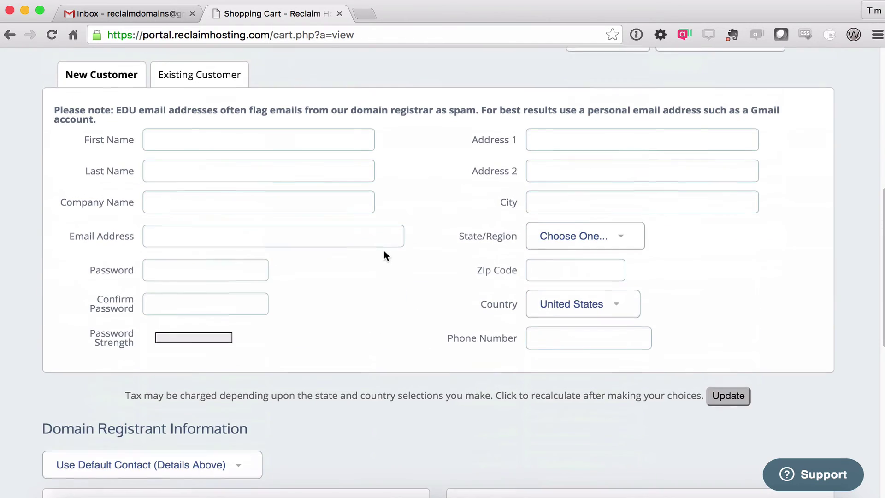
scroll(385, 255, up, 1)
Enter the customer's first and last name and company Reclaim Hosting
click(250, 165)
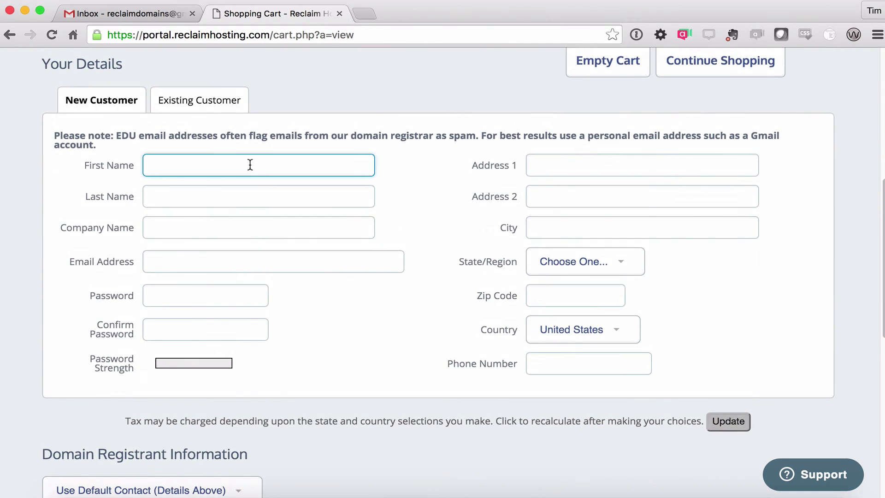
text(Tim)
key(Tab)
text(Owens)
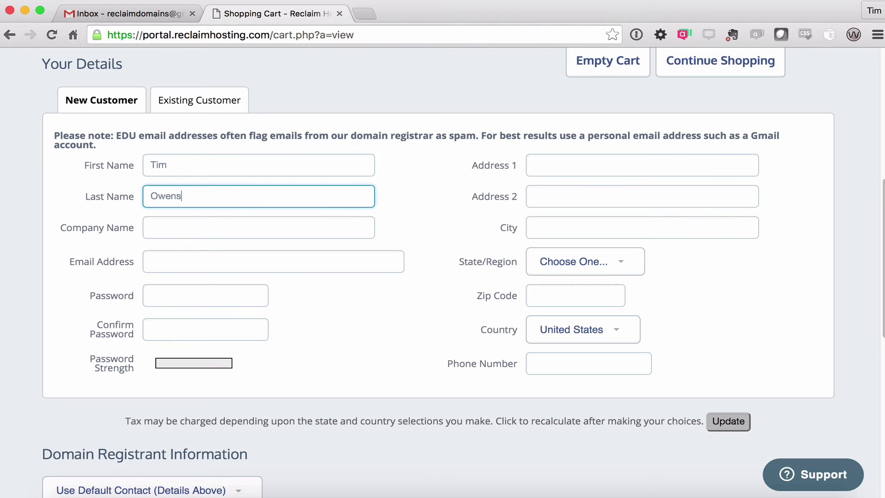
key(Tab)
text(Reclaim Hosting)
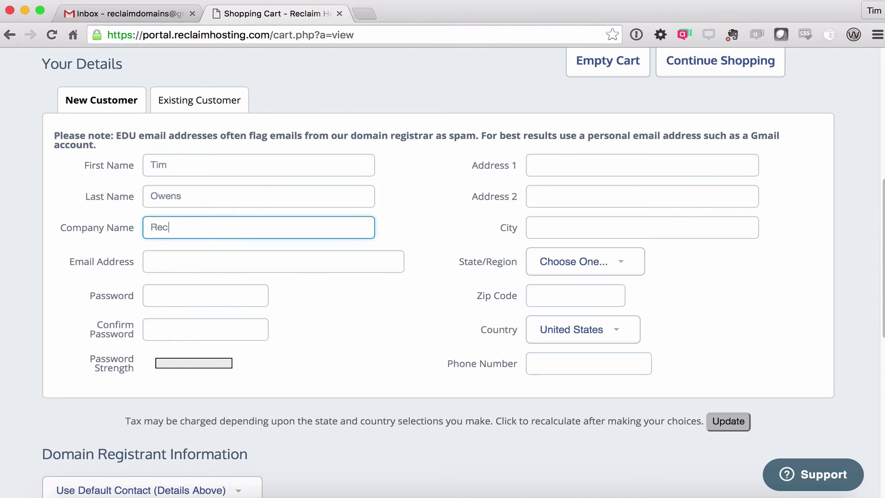
key(Tab)
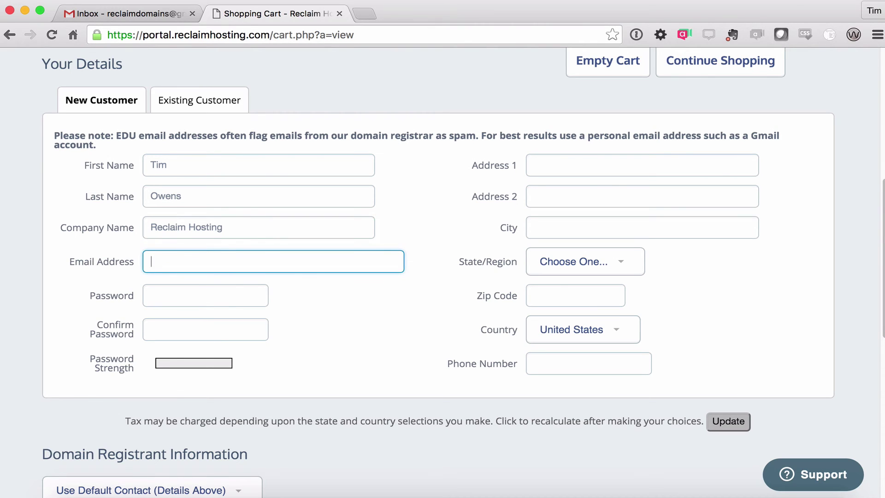
Highlight the EDU e-mail warning, then fill in the e-mail address and confirmed password
click(116, 134)
drag(117, 133, 475, 140)
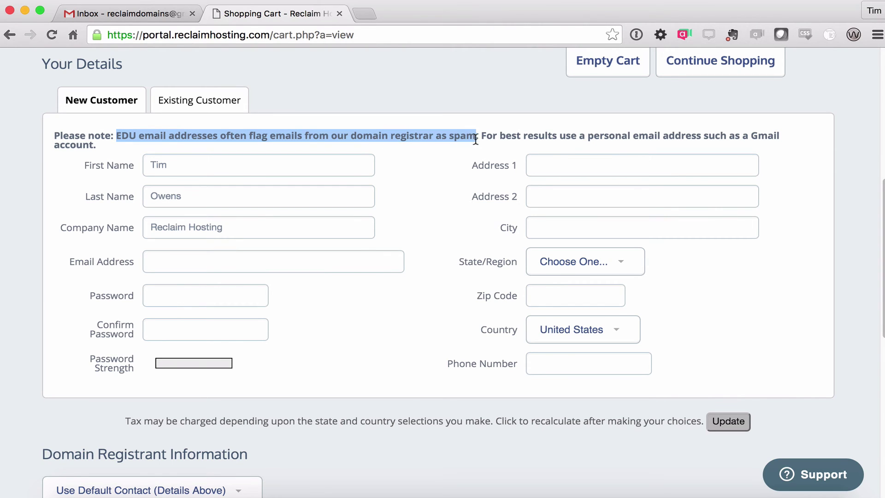
click(215, 259)
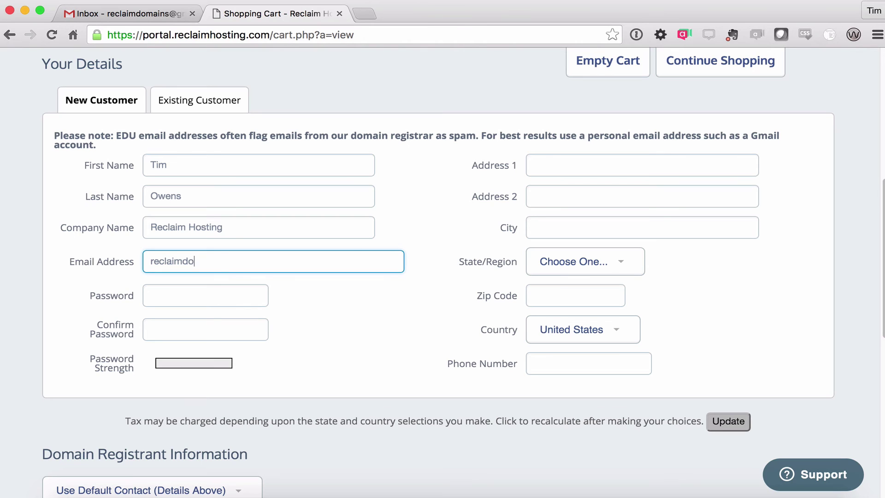
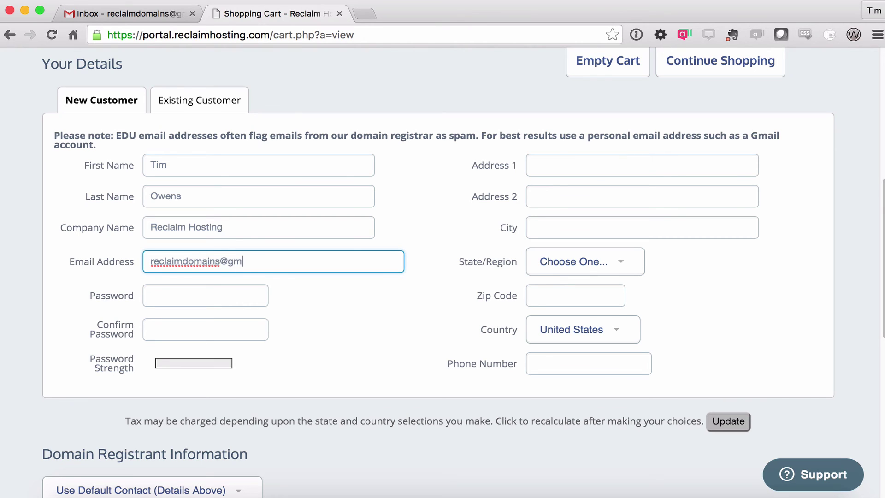
key(Tab)
text(•••••••••)
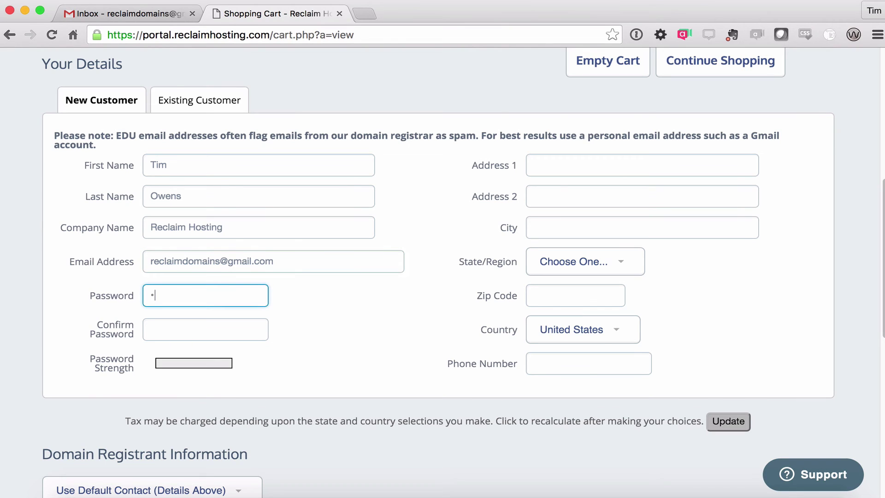
text(•)
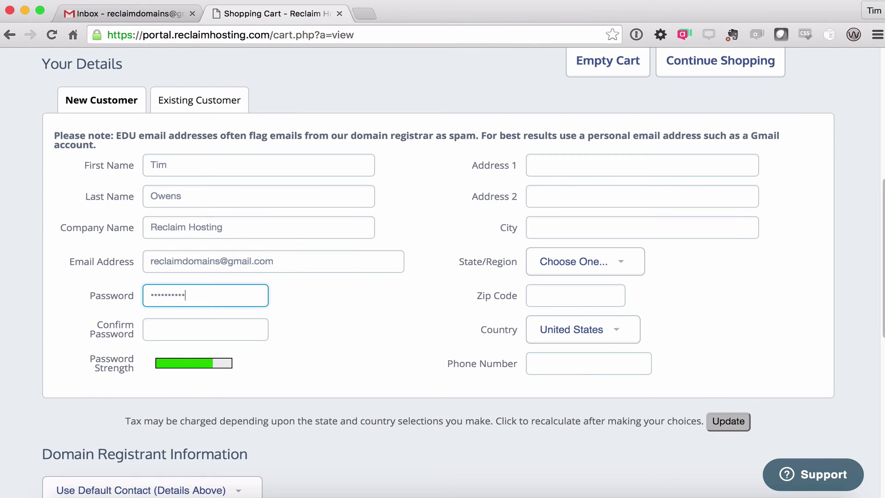
key(Tab)
text(••••••••••)
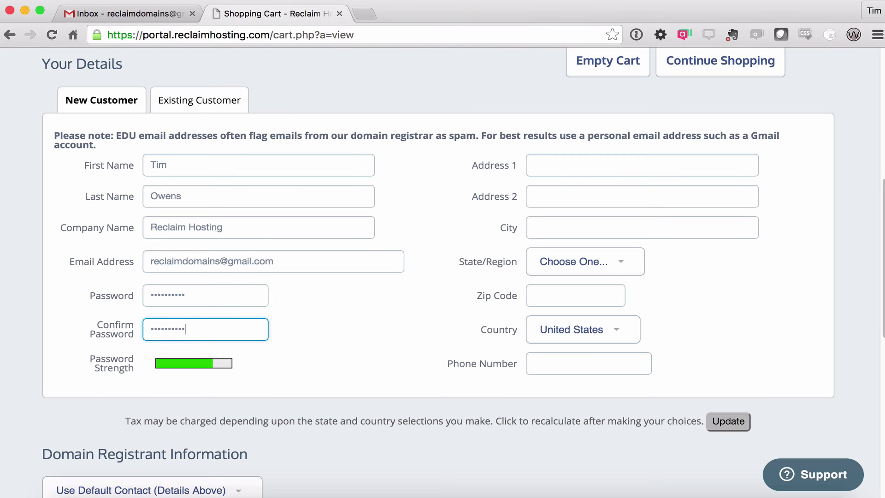
Enter the customer's street address and city, and choose their state
click(589, 166)
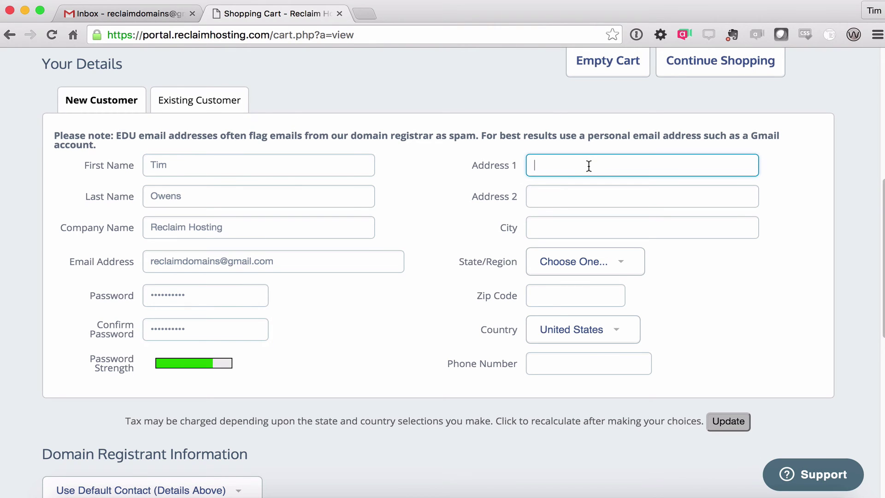
key(Tab)
key(Tab)
text(Fredericku)
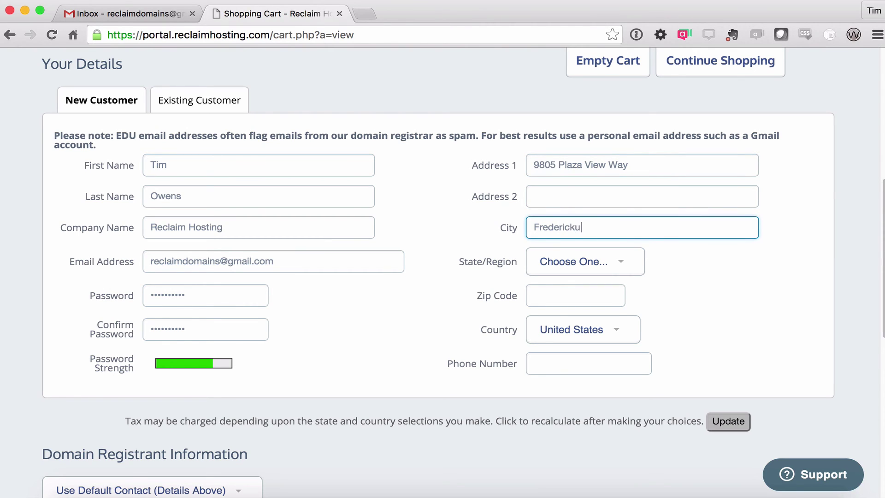
key(BackSpace)
text(sburg)
click(617, 262)
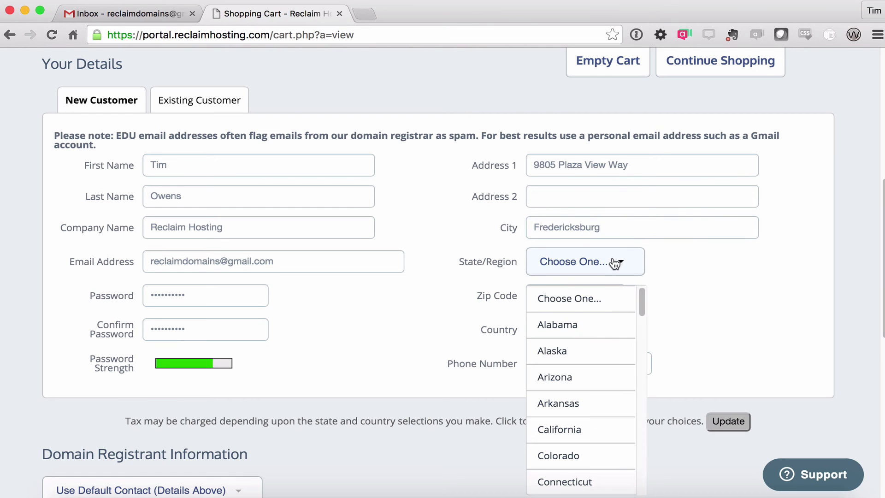
scroll(617, 366, down, 10)
scroll(605, 126, up, 5)
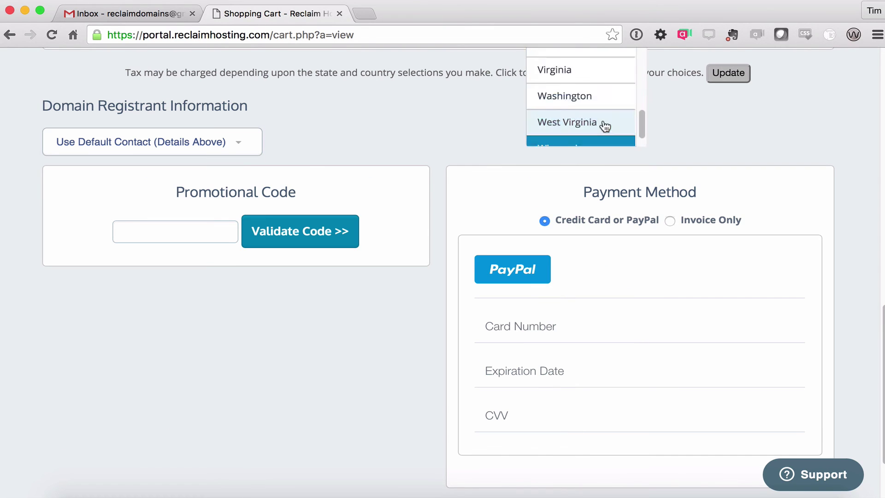
scroll(715, 175, up, 8)
scroll(751, 187, down, 8)
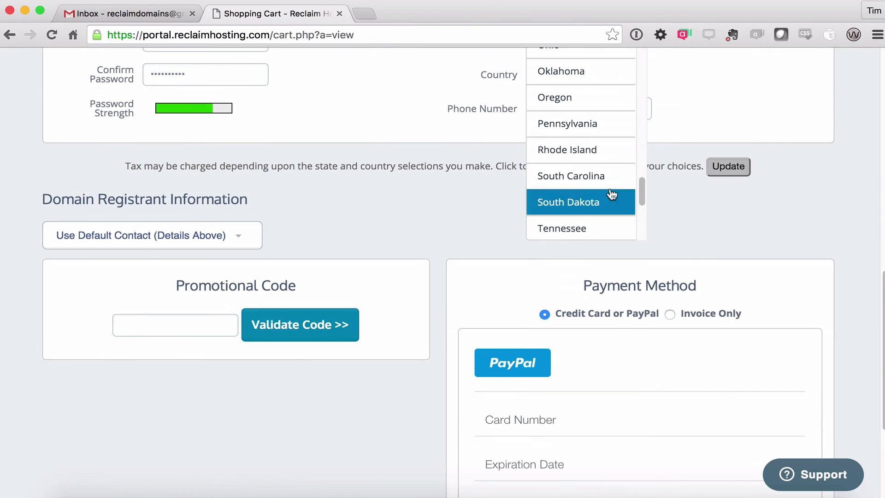
scroll(611, 193, down, 3)
scroll(647, 347, up, 5)
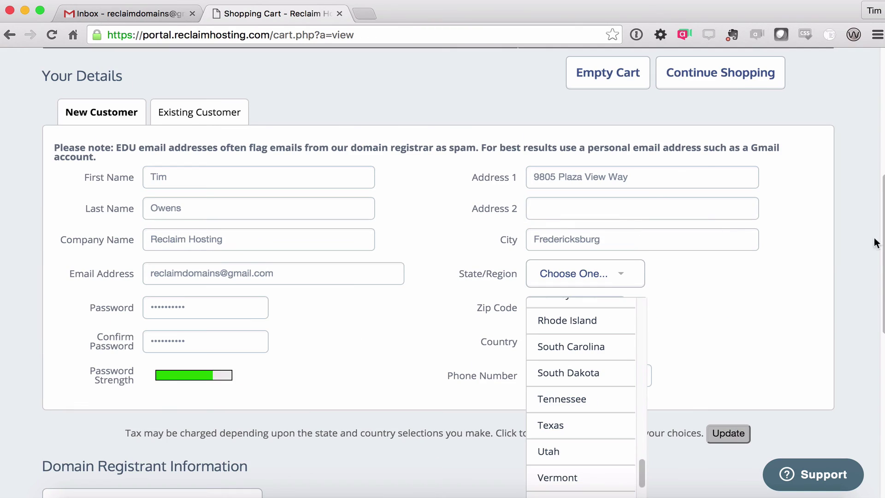
scroll(607, 461, down, 2)
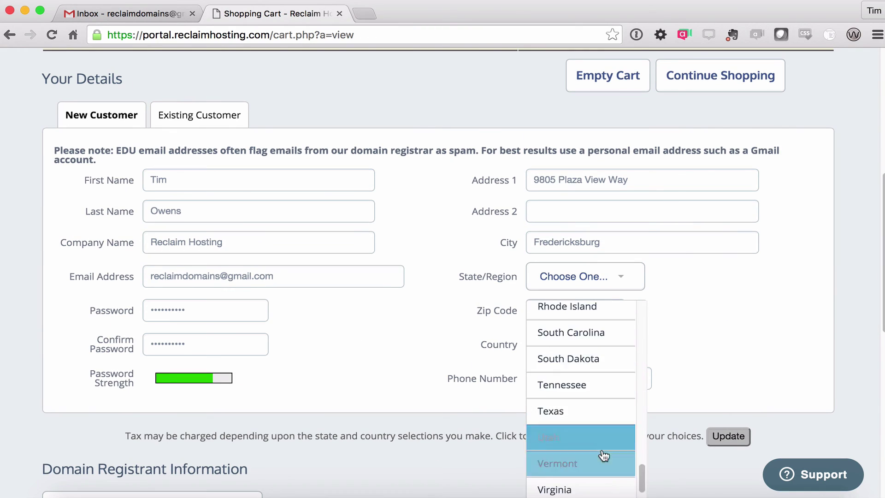
click(576, 464)
Fill in the customer's zip code and phone number
click(573, 306)
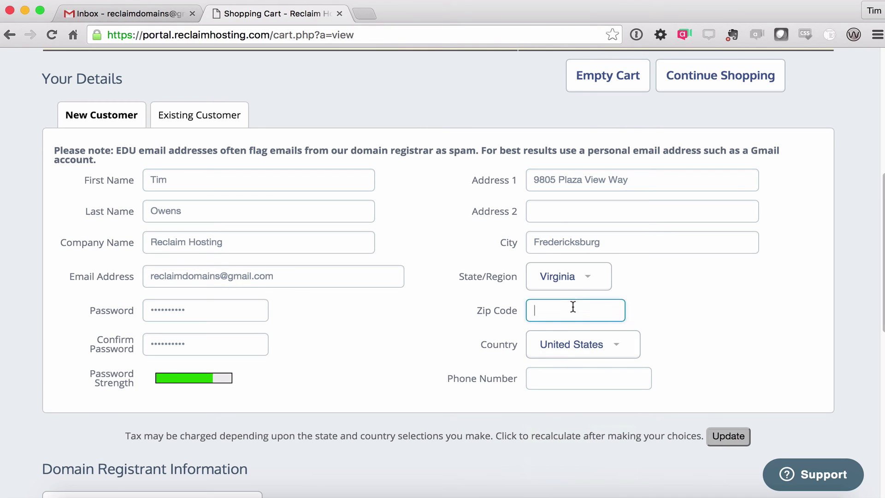
text(22408)
click(589, 378)
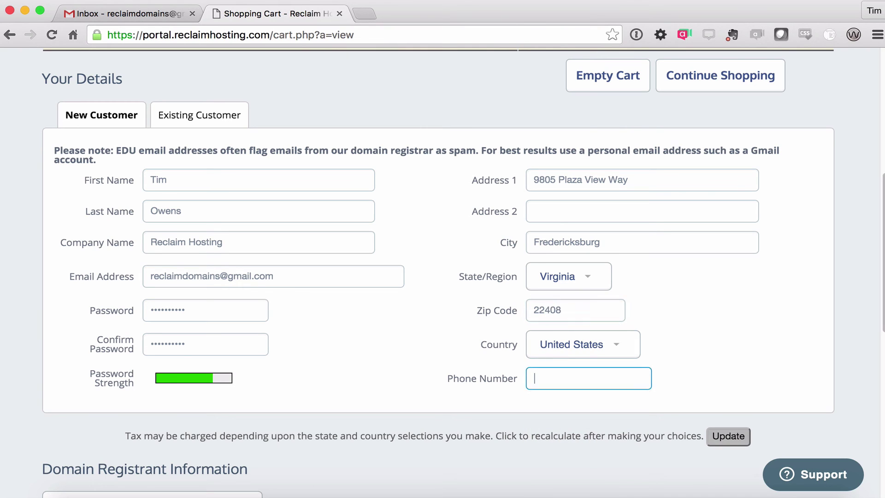
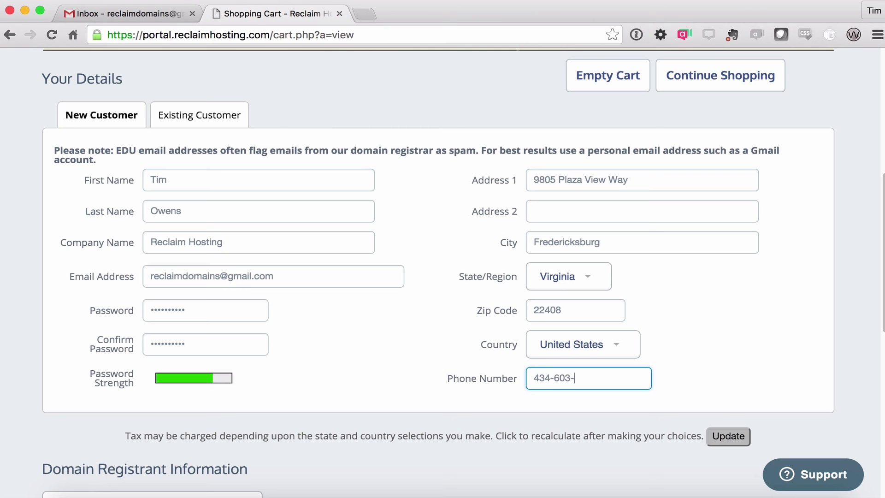
click(434, 328)
Scroll down to Payment Method and begin entering the card number
scroll(412, 282, down, 3)
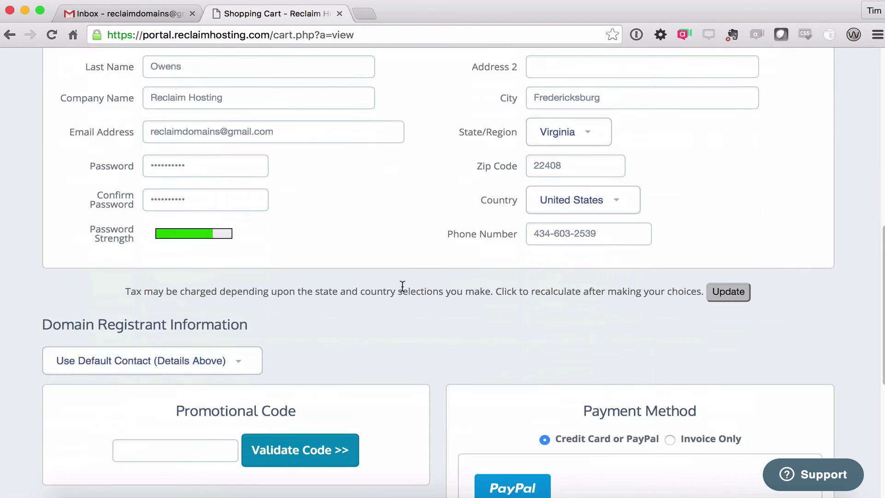
scroll(402, 286, down, 3)
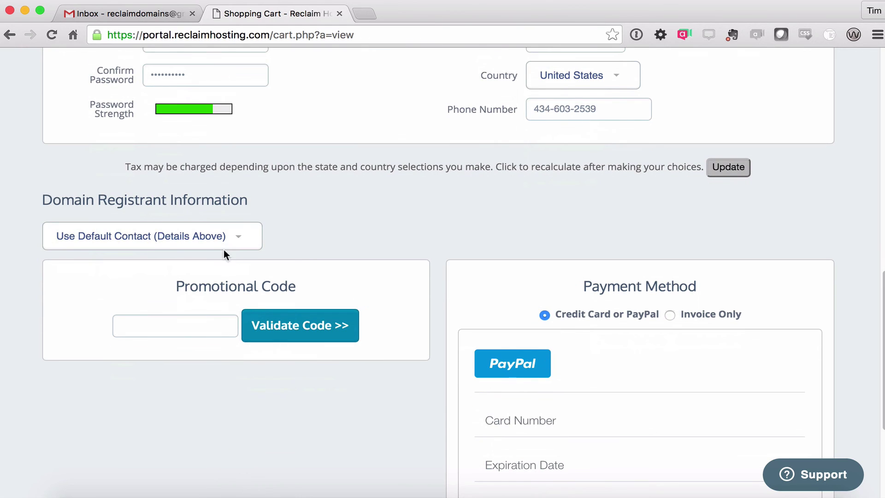
scroll(420, 253, down, 1)
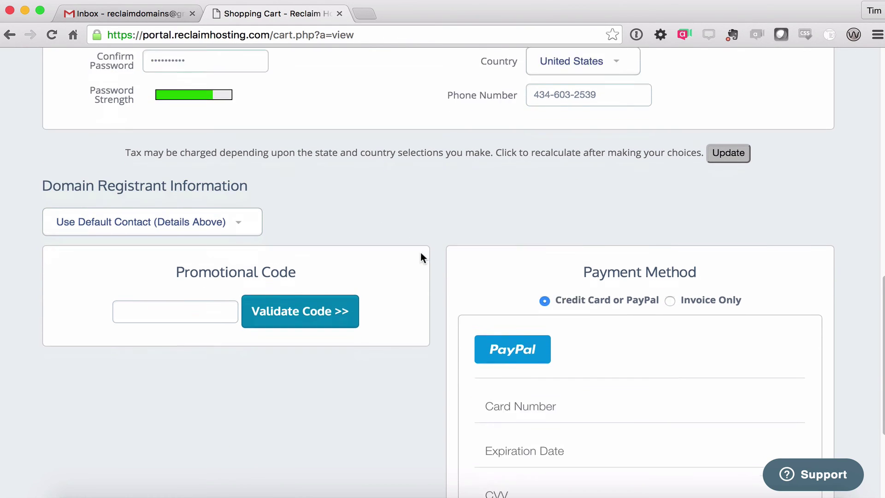
scroll(421, 256, down, 4)
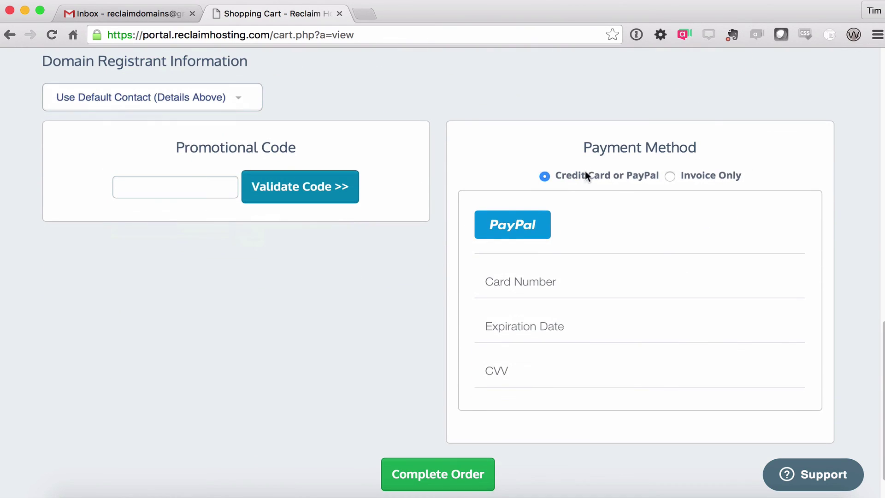
click(557, 282)
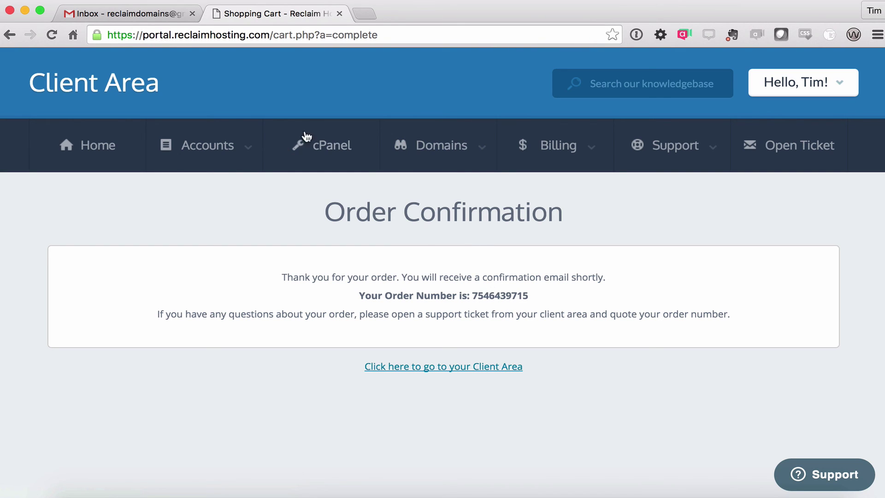
Go to the Client Area from the Order Confirmation page
click(459, 368)
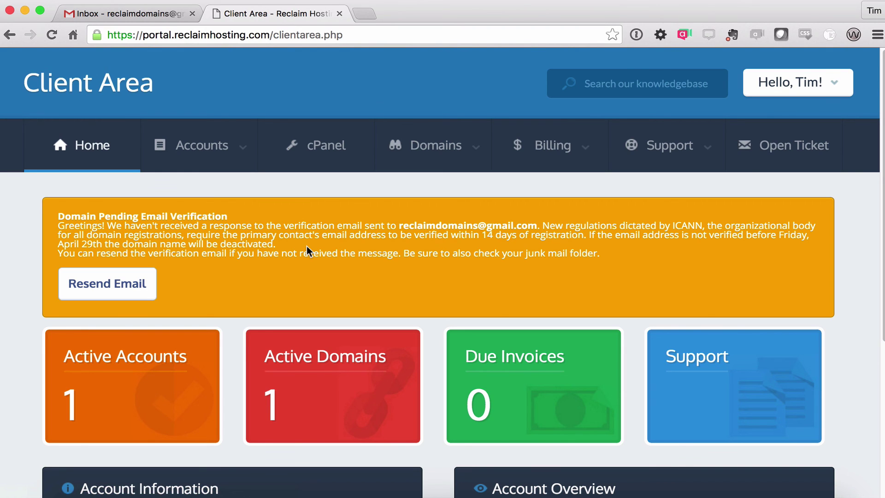
Load towens.net in a new Chrome tab
key(super+t)
text(towens.net)
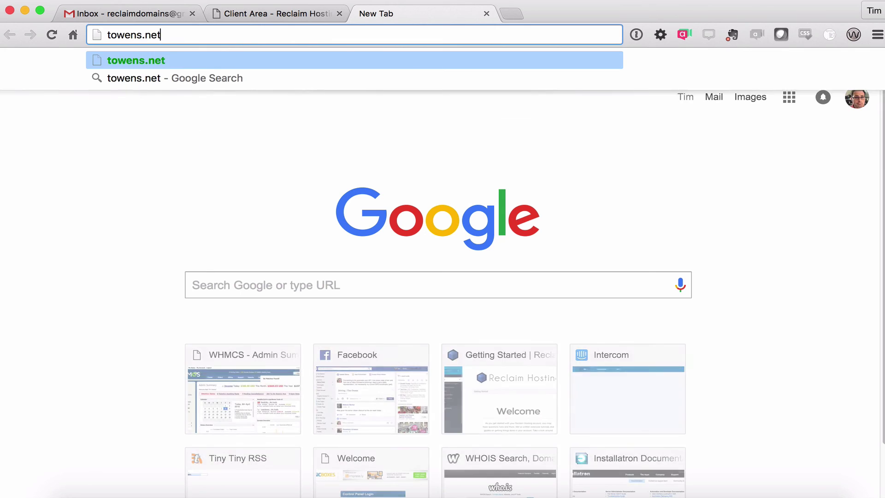
key(Return)
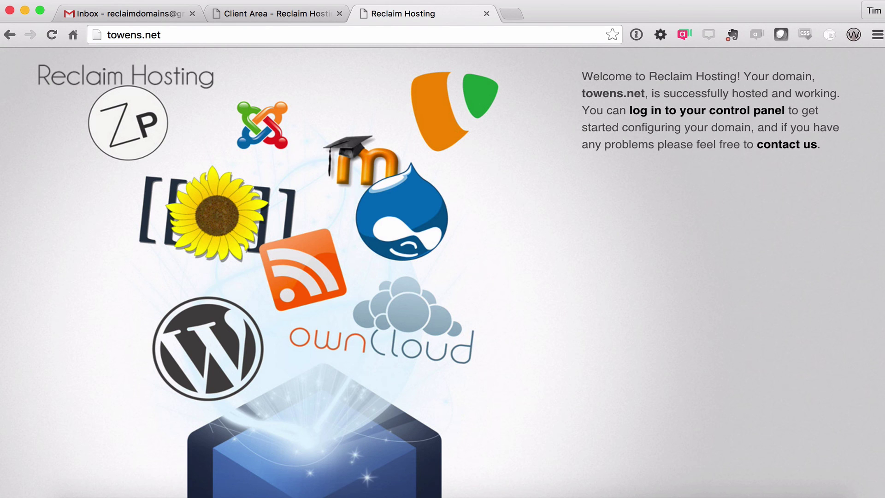